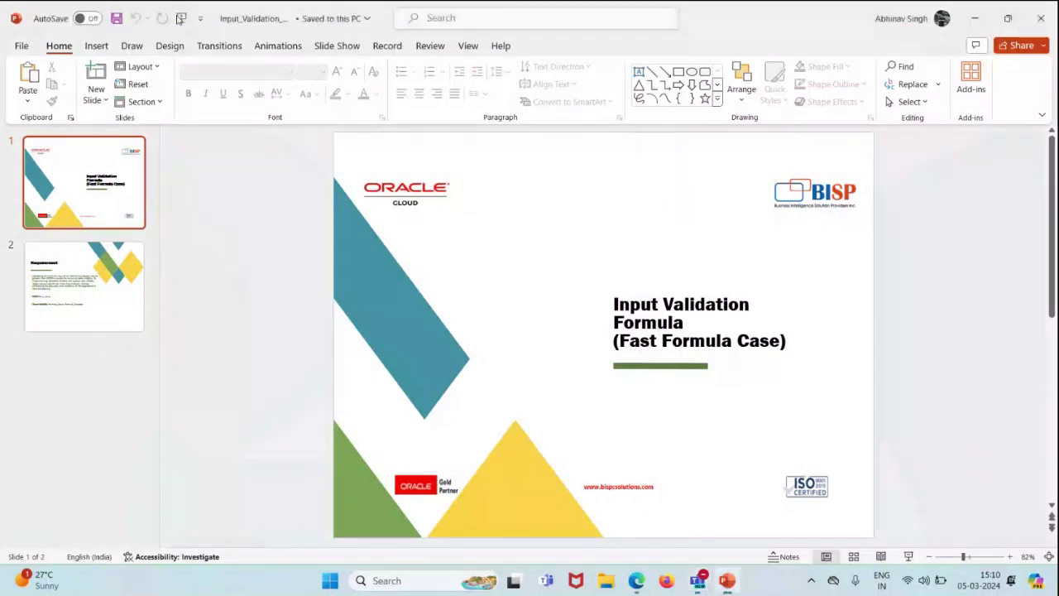
Step: Run the Input_Validation slide show from the title slide through the Requirement slide, then end it
{"action": "left_click", "coordinate": [416, 194]}
{"action": "key", "text": "Left"}
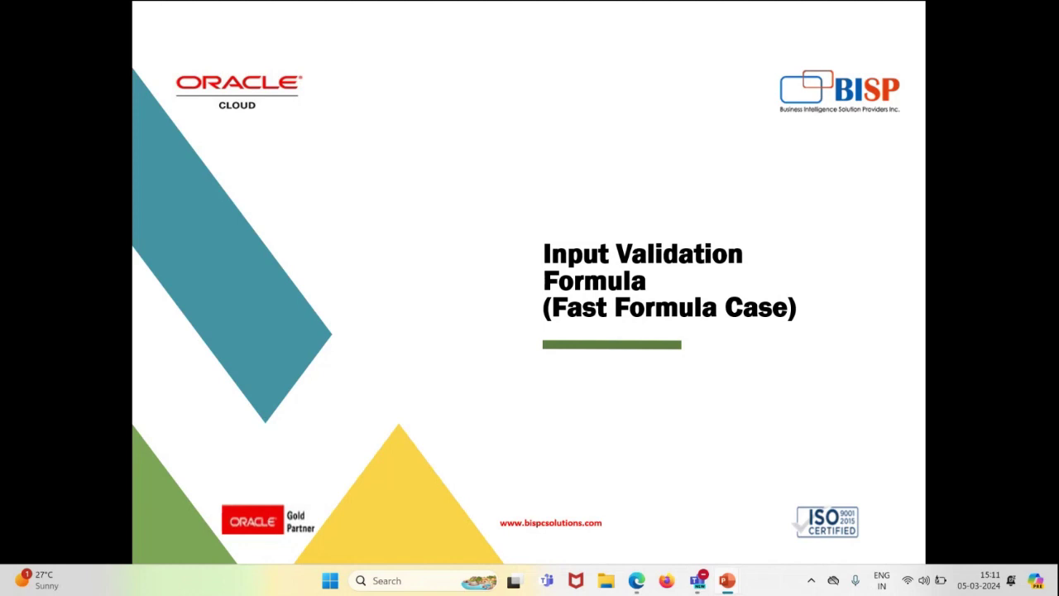
{"action": "key", "text": "Right"}
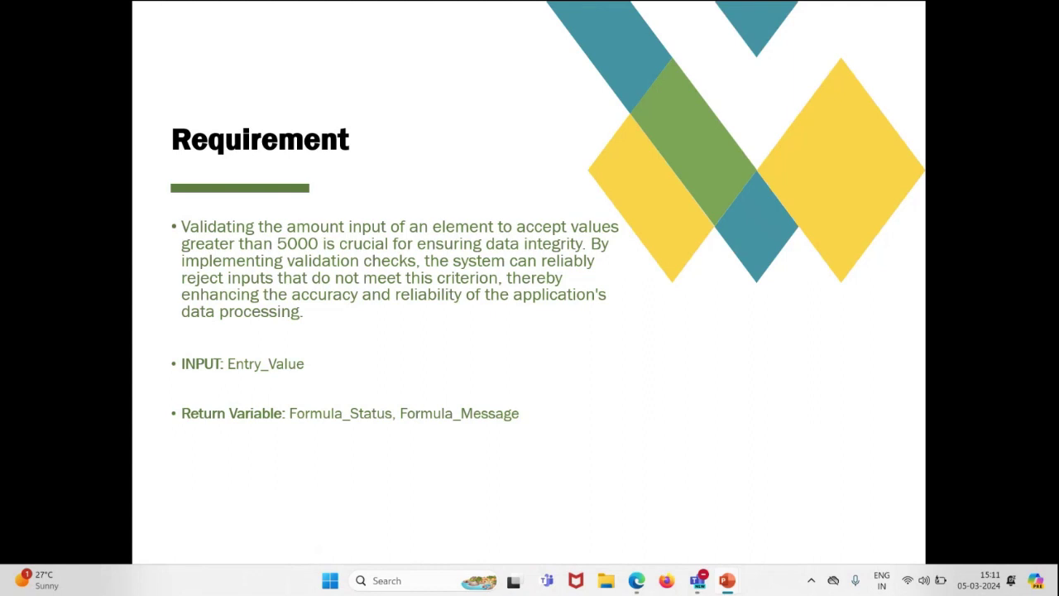
{"action": "key", "text": "Escape"}
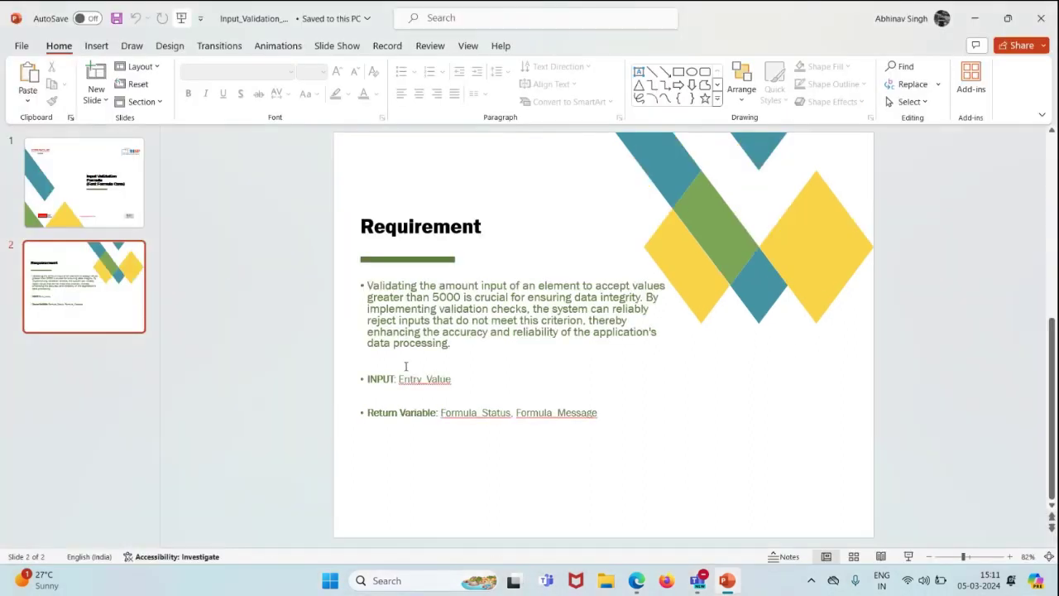
Step: Minimize the PowerPoint presentation and switch to the Edge browser window
{"action": "left_click", "coordinate": [976, 18]}
{"action": "mouse_move", "coordinate": [637, 580]}
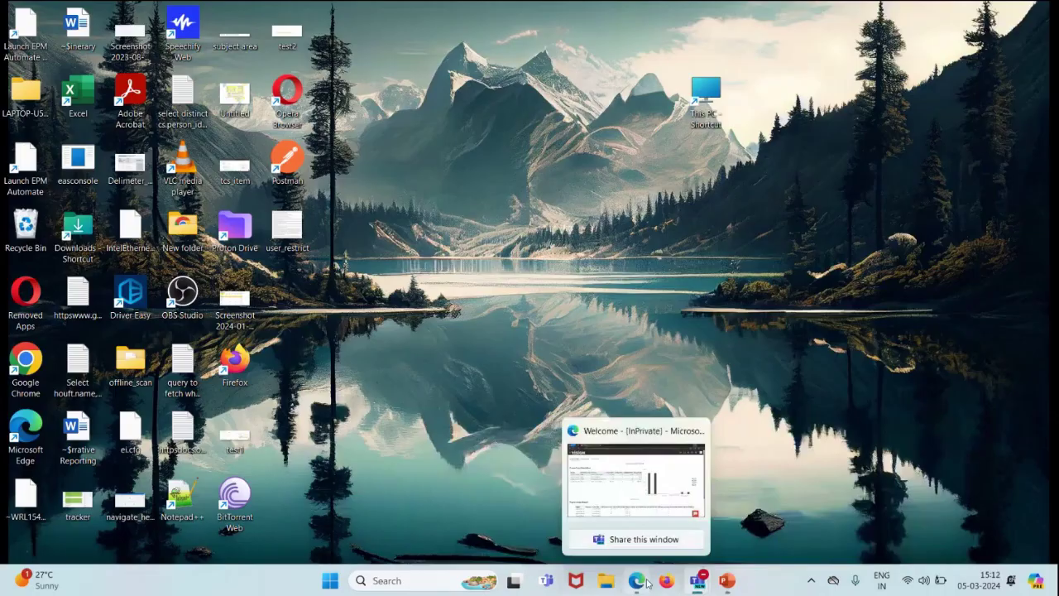
{"action": "left_click", "coordinate": [629, 484]}
Step: From the Vision home page, go to Compensation and open the Elements task
{"action": "left_click", "coordinate": [91, 75]}
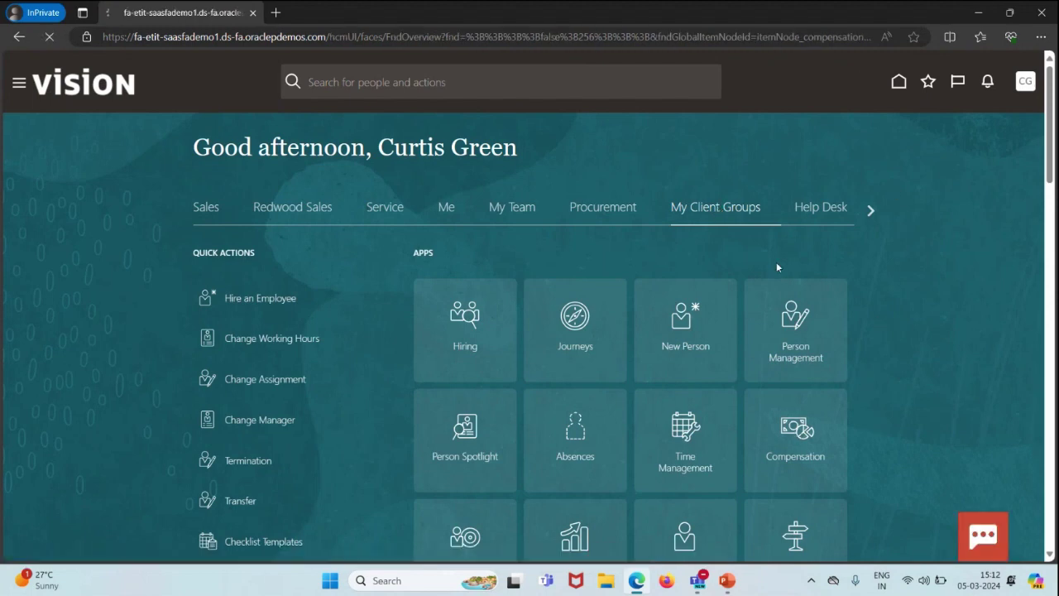
{"action": "scroll", "coordinate": [602, 215], "scroll_direction": "down", "scroll_amount": 20}
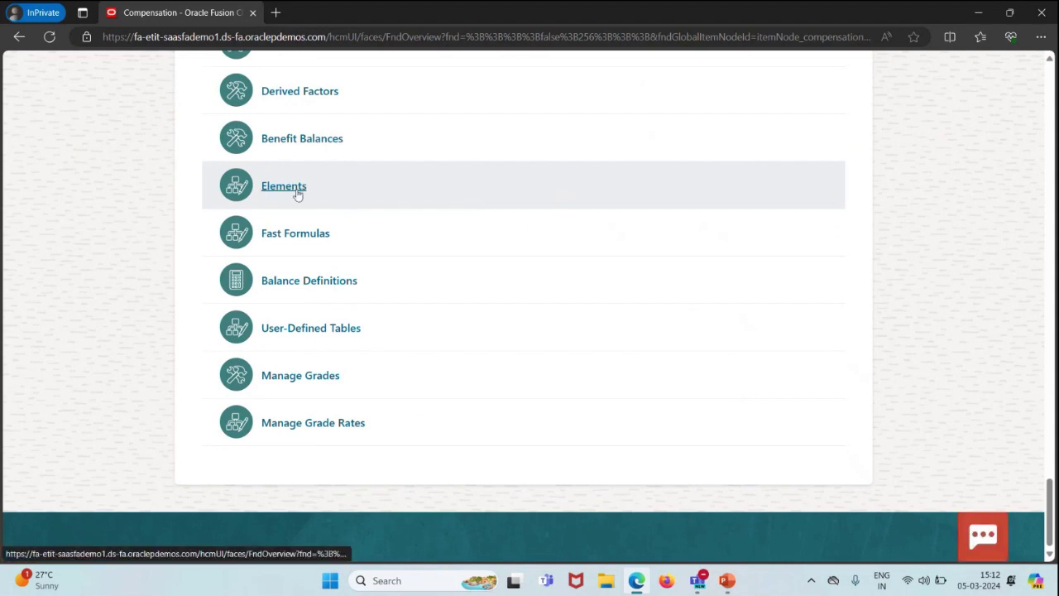
{"action": "left_click", "coordinate": [296, 189]}
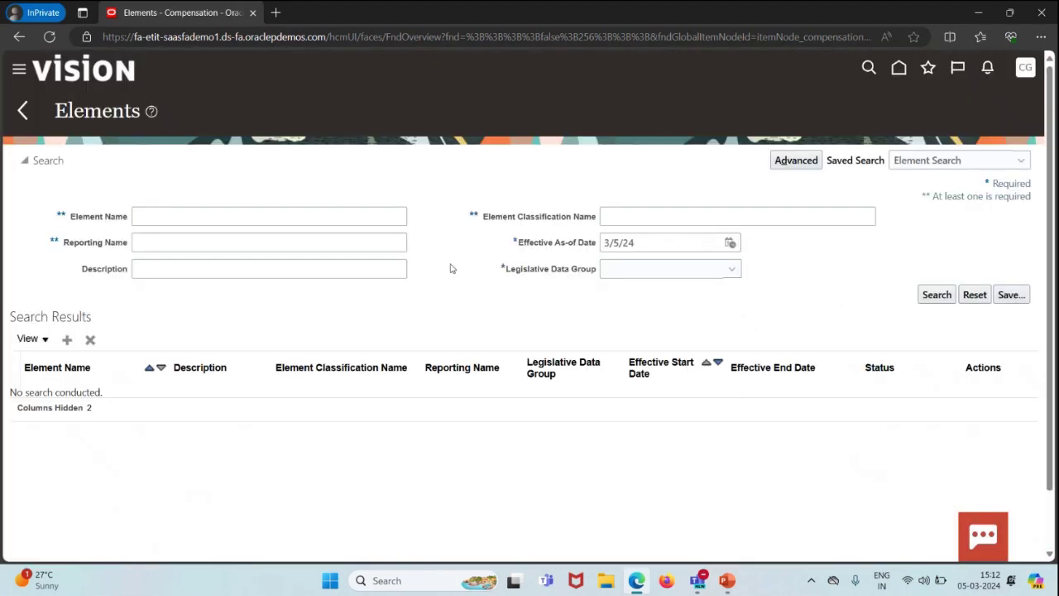
Step: Create an element for US Legislative Data Group with Standard Earnings classification and Standard category
{"action": "left_click", "coordinate": [67, 342]}
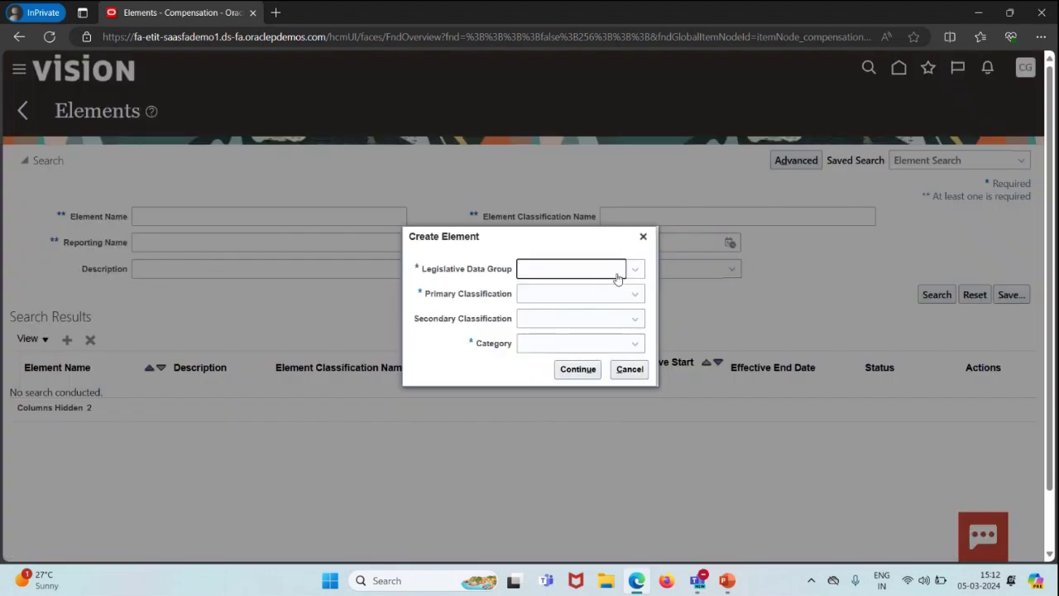
{"action": "left_click", "coordinate": [617, 277]}
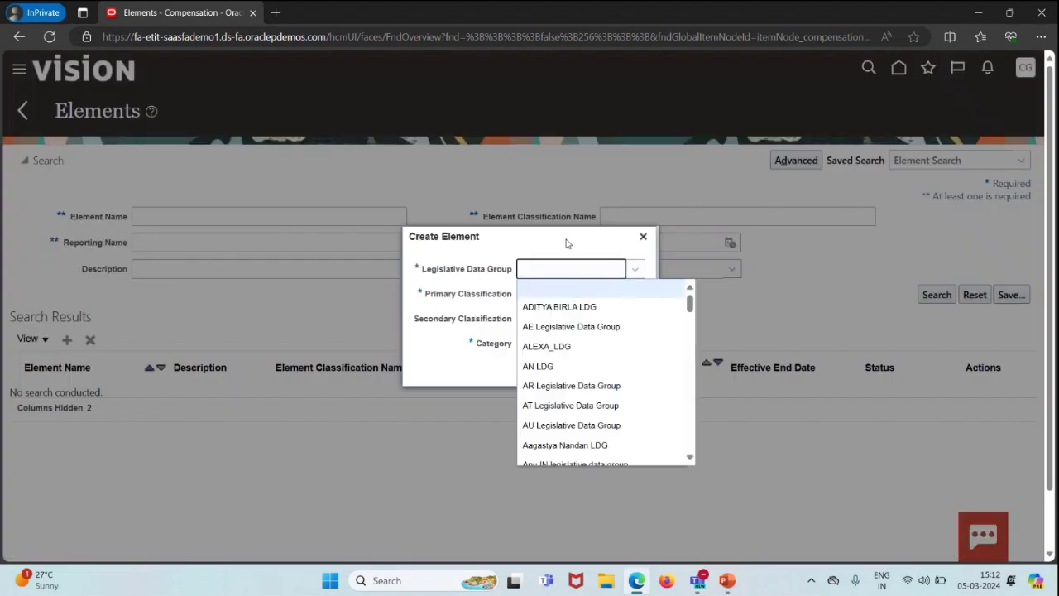
{"action": "key", "text": "u"}
{"action": "key", "text": "s"}
{"action": "key", "text": "Return"}
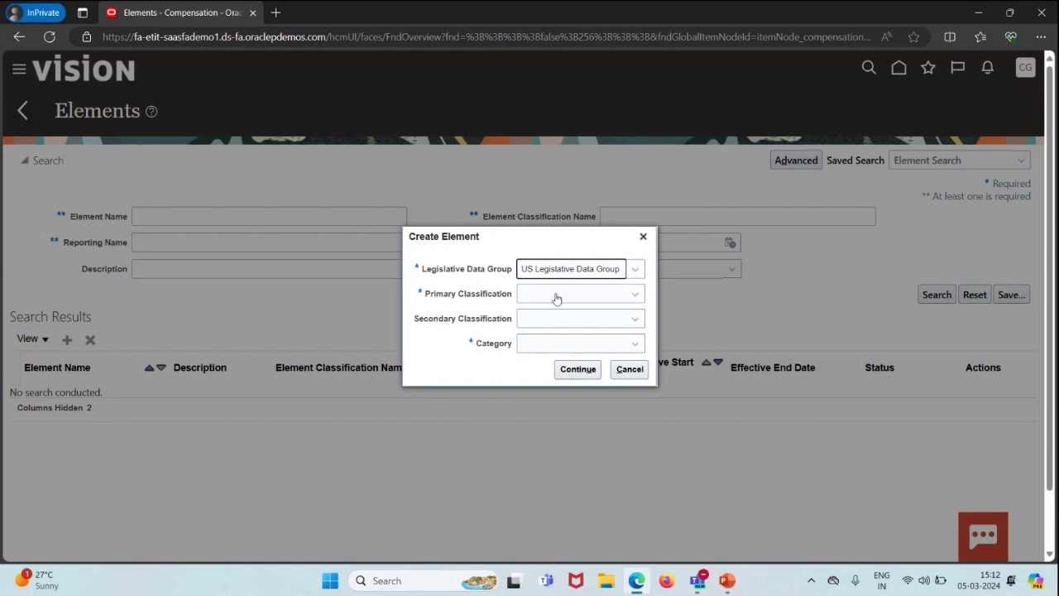
{"action": "left_click", "coordinate": [557, 299]}
{"action": "scroll", "coordinate": [538, 447], "scroll_direction": "down", "scroll_amount": 1}
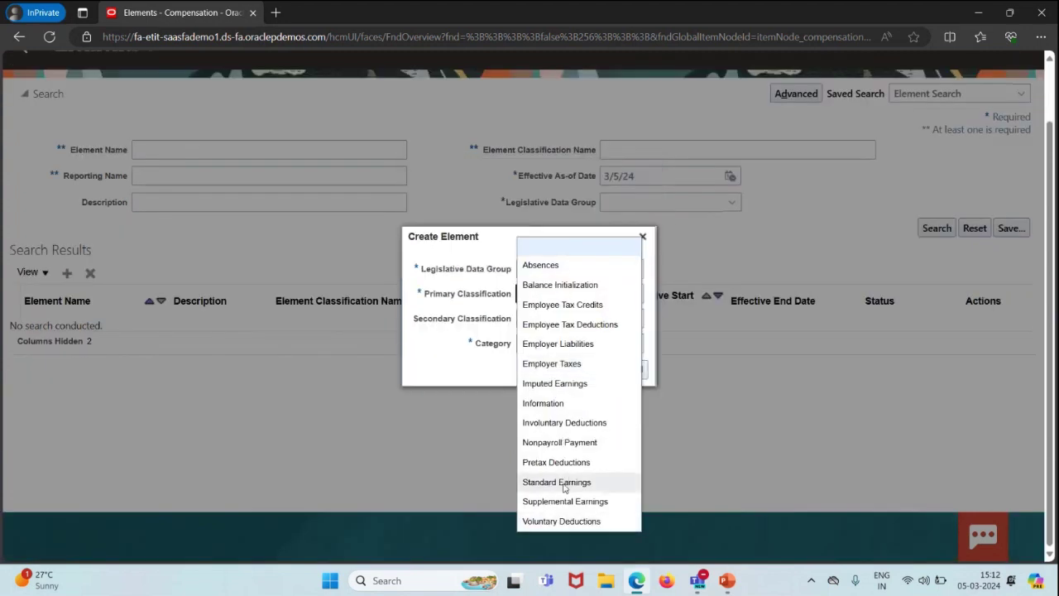
{"action": "left_click", "coordinate": [564, 487]}
{"action": "left_click", "coordinate": [536, 346]}
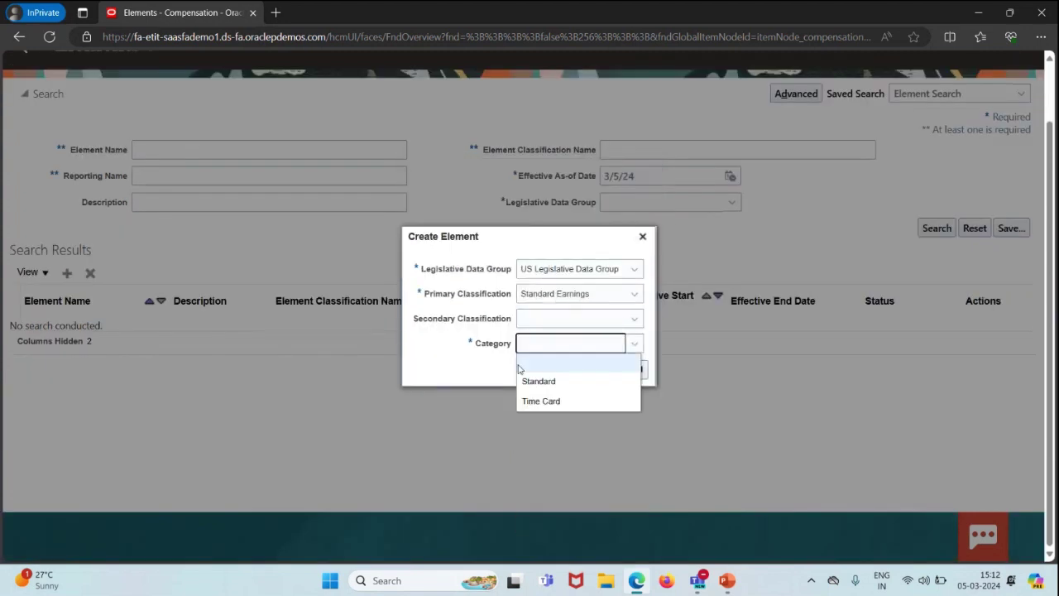
{"action": "left_click", "coordinate": [521, 376]}
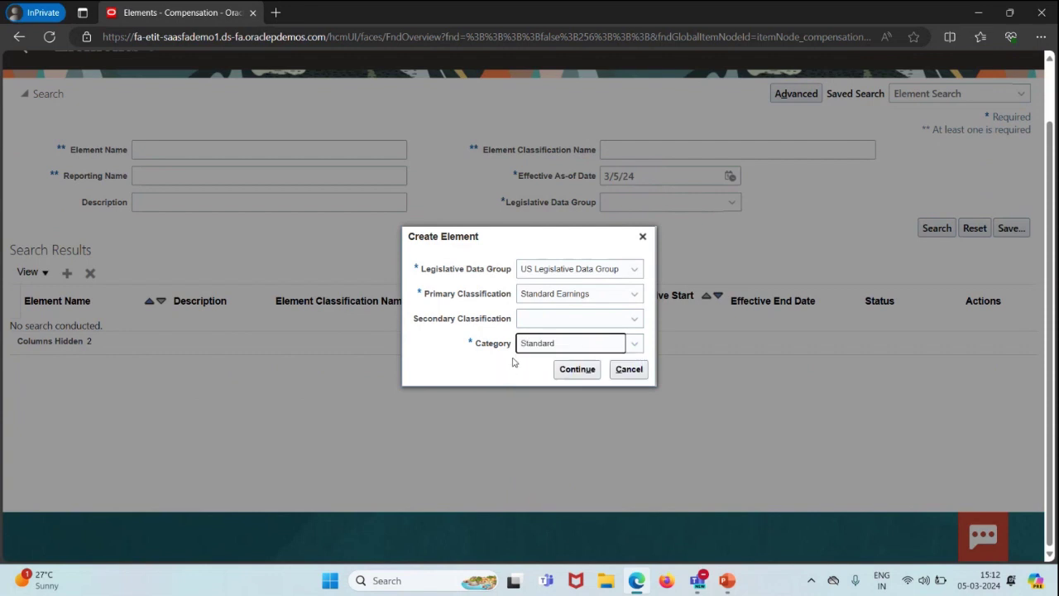
{"action": "left_click", "coordinate": [561, 369]}
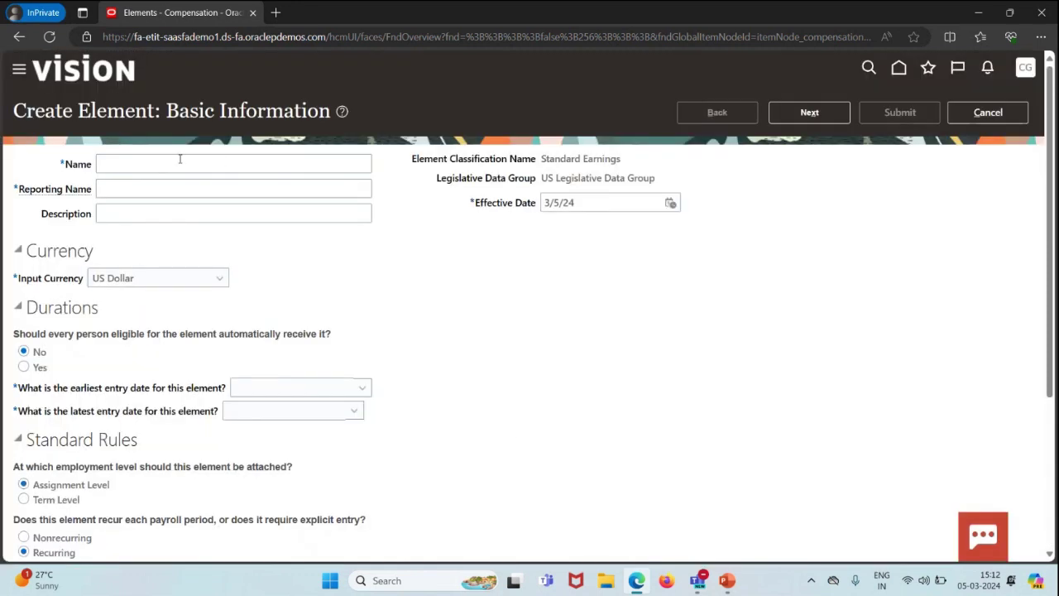
Step: Name the element 'AS Basic Salary' with reporting name 'Basic Salary'
{"action": "left_click", "coordinate": [180, 163]}
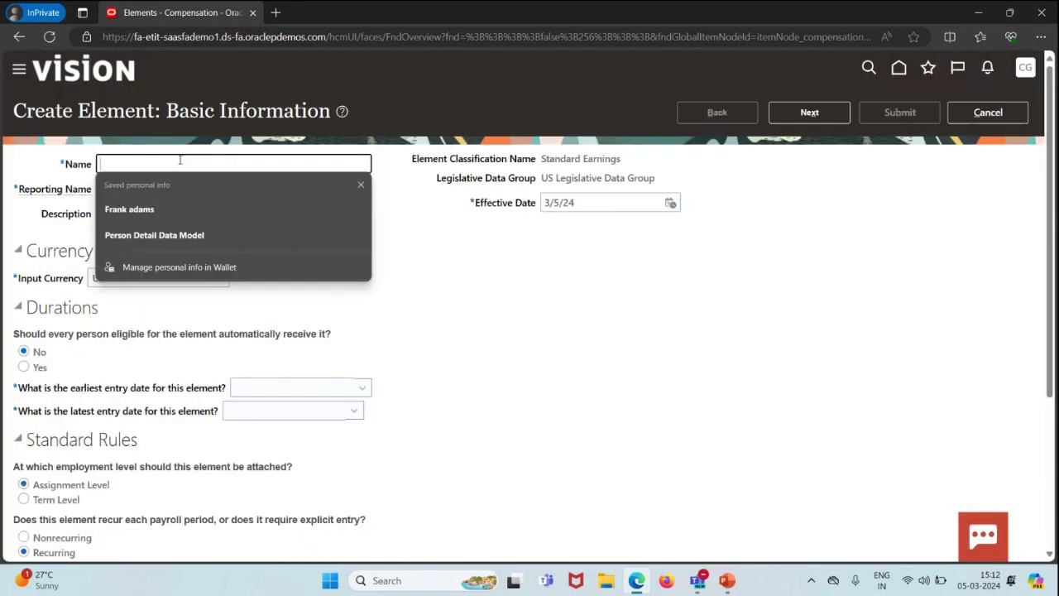
{"action": "type", "text": "AS"}
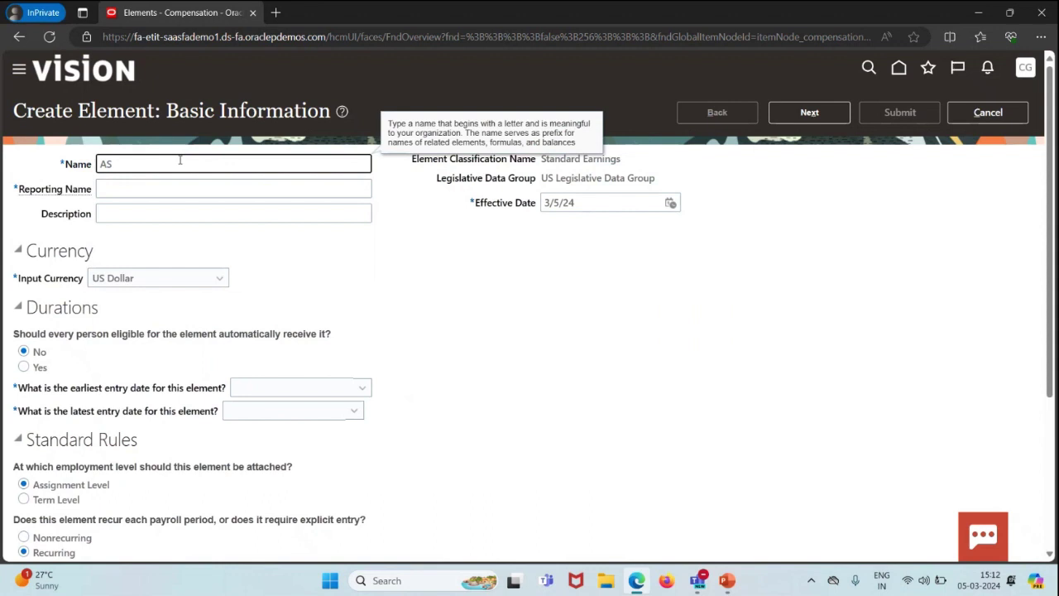
{"action": "type", "text": " Basic Salary"}
{"action": "left_click", "coordinate": [130, 182]}
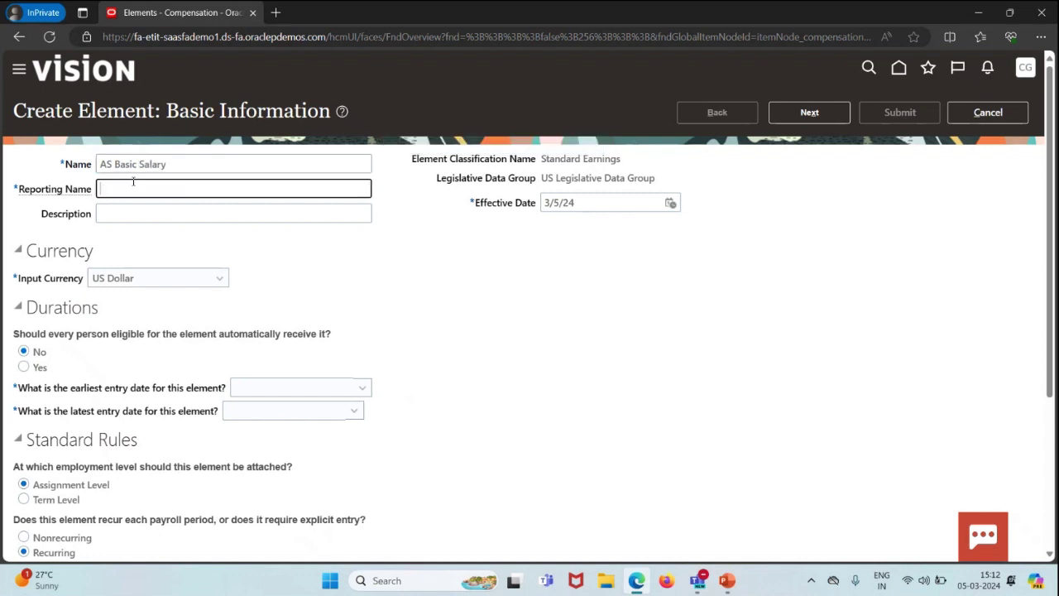
{"action": "type", "text": "Basic Salary"}
Step: Set effective date 1/1/01, entry dates First and Last Standard Earning Date, and continue
{"action": "left_click", "coordinate": [589, 203]}
{"action": "type", "text": "1/1/01"}
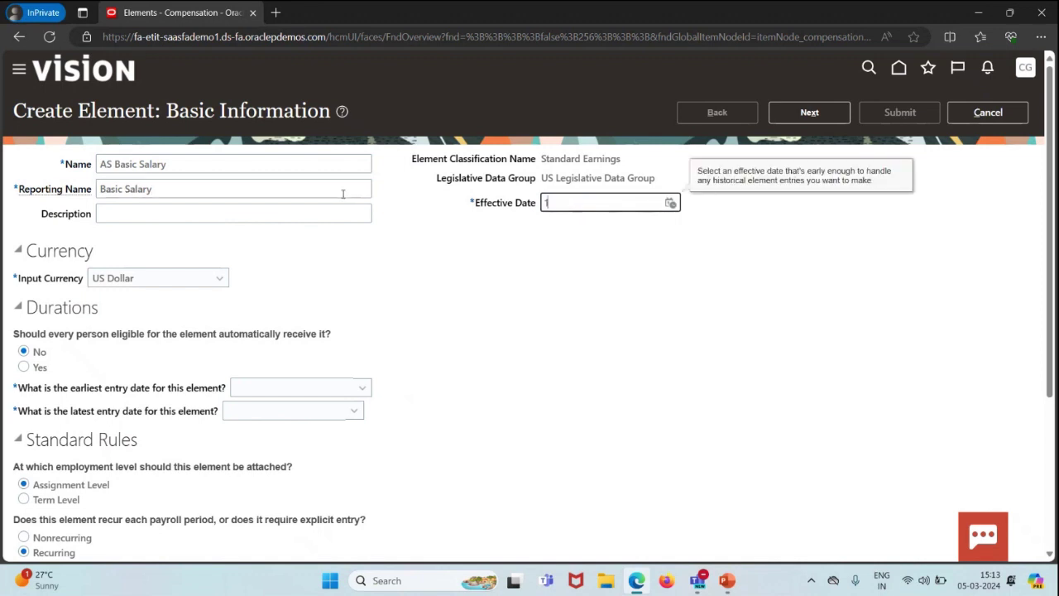
{"action": "left_click", "coordinate": [263, 386]}
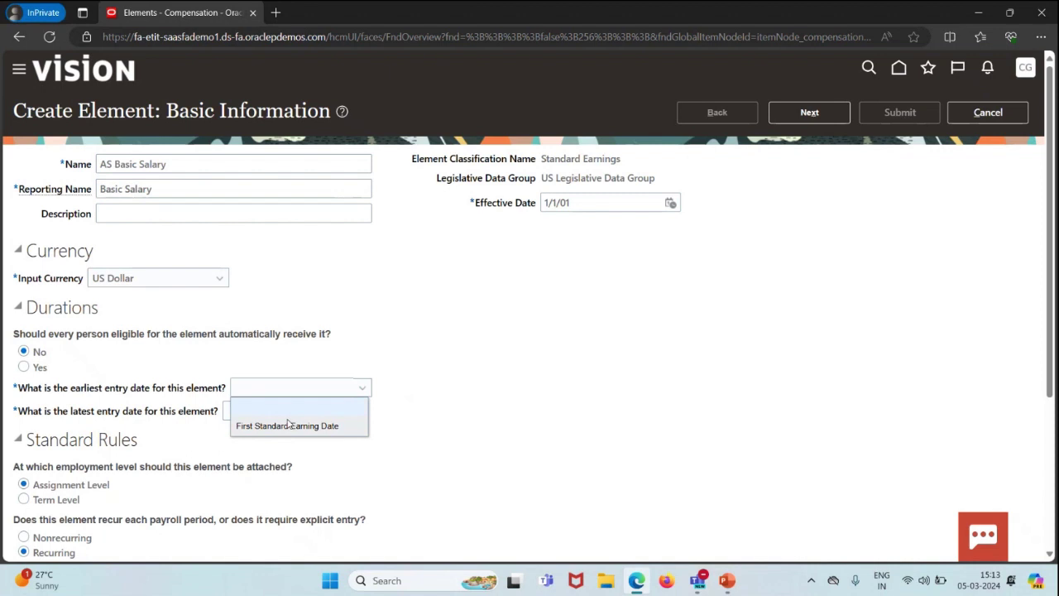
{"action": "left_click", "coordinate": [290, 425]}
{"action": "left_click", "coordinate": [326, 412]}
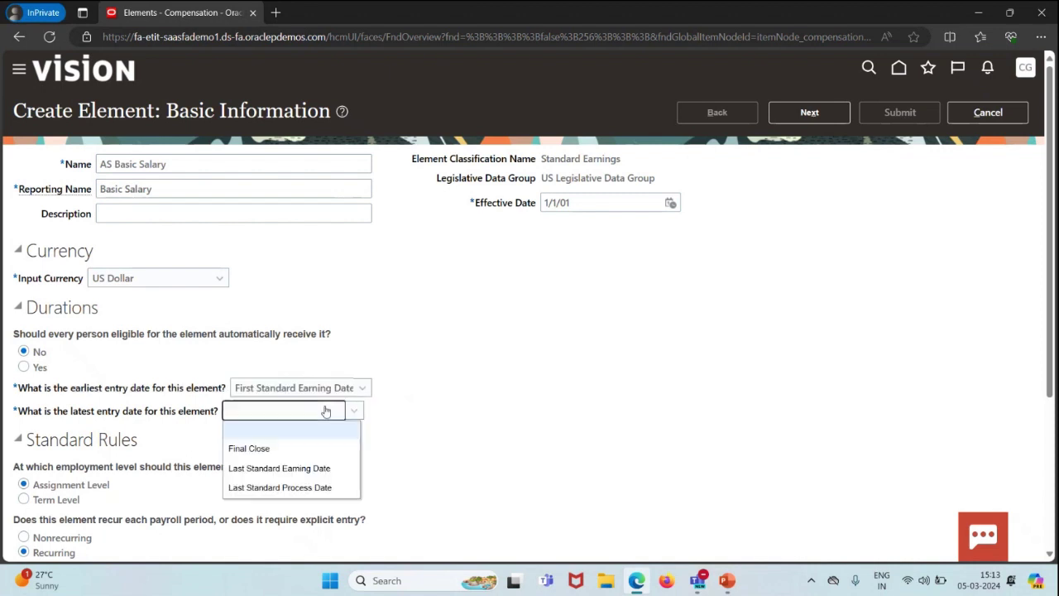
{"action": "left_click", "coordinate": [296, 469]}
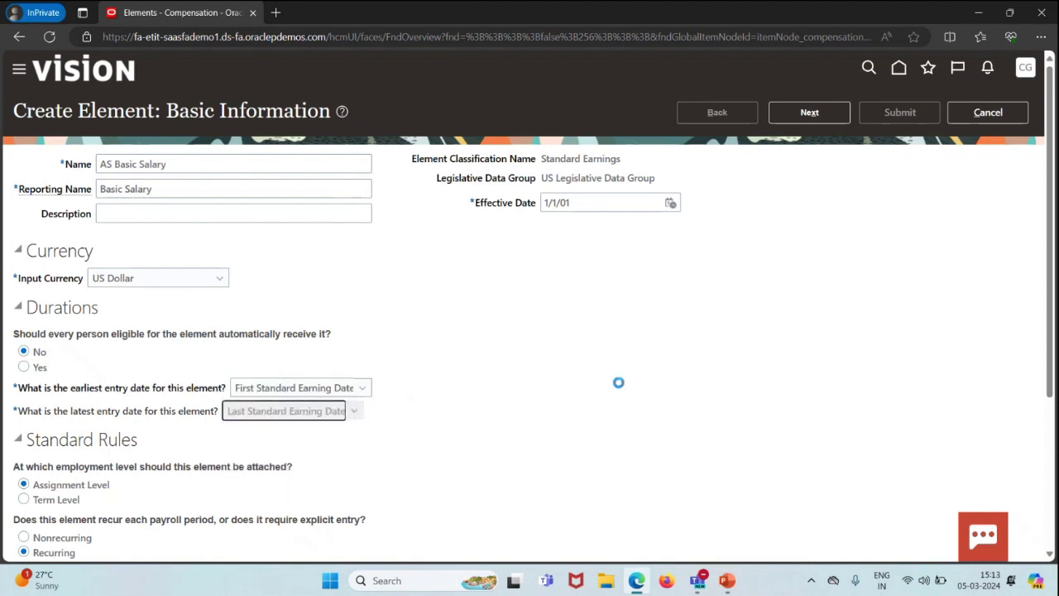
{"action": "left_click", "coordinate": [803, 120]}
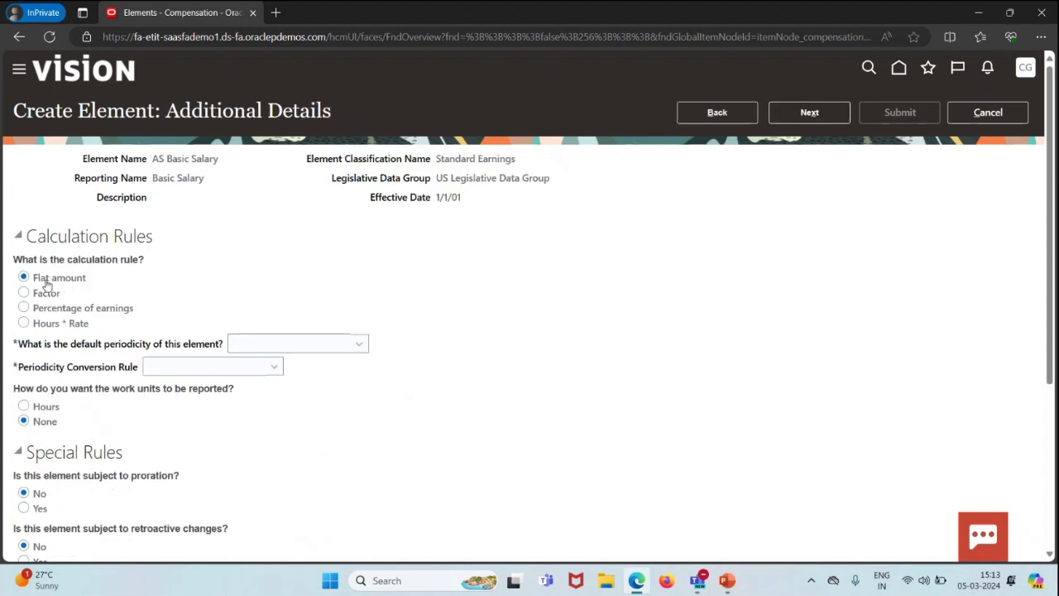
Step: Choose Calendar Month periodicity and Standard Rate Annualized conversion rule, then go to Review
{"action": "left_click", "coordinate": [253, 343]}
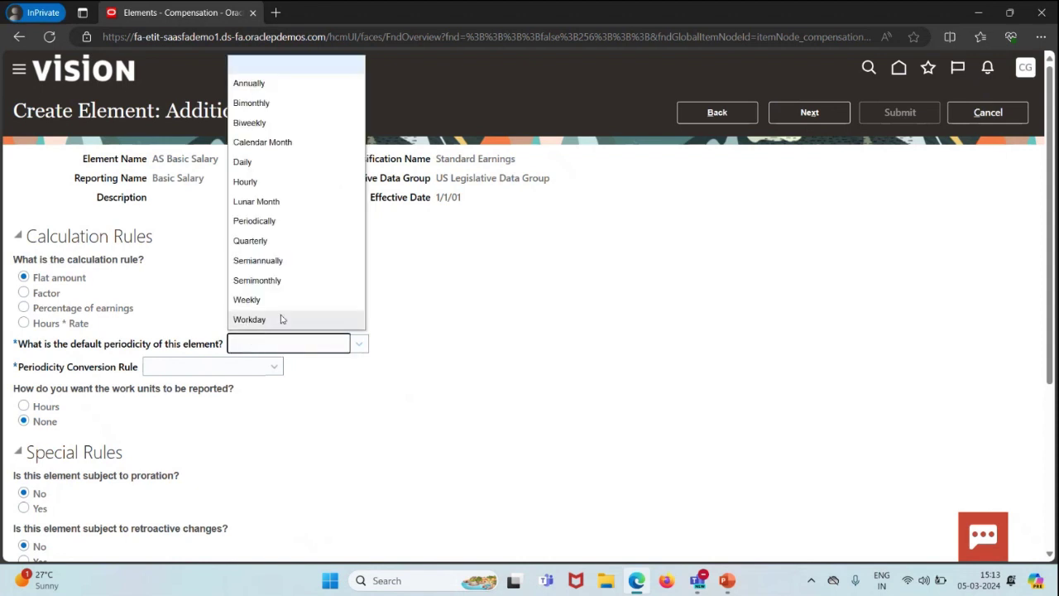
{"action": "left_click", "coordinate": [267, 141]}
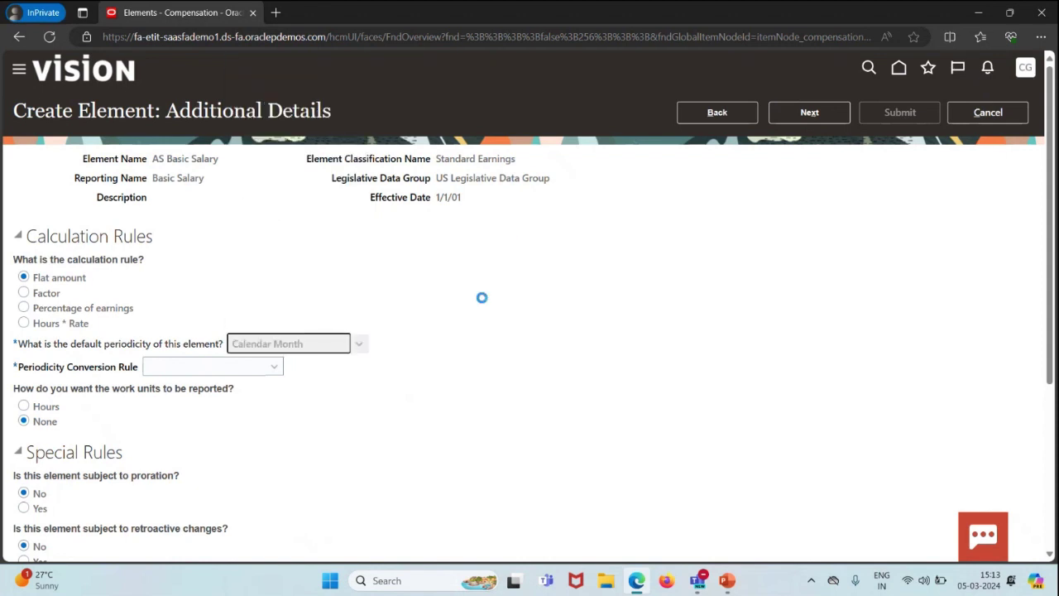
{"action": "left_click", "coordinate": [251, 368]}
{"action": "left_click", "coordinate": [245, 403]}
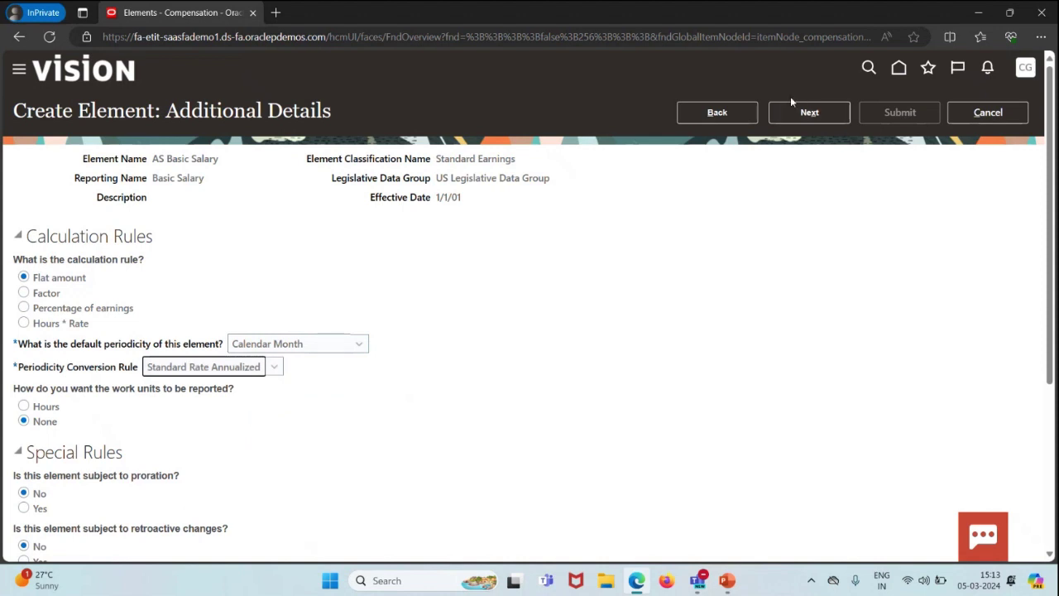
{"action": "left_click", "coordinate": [800, 115]}
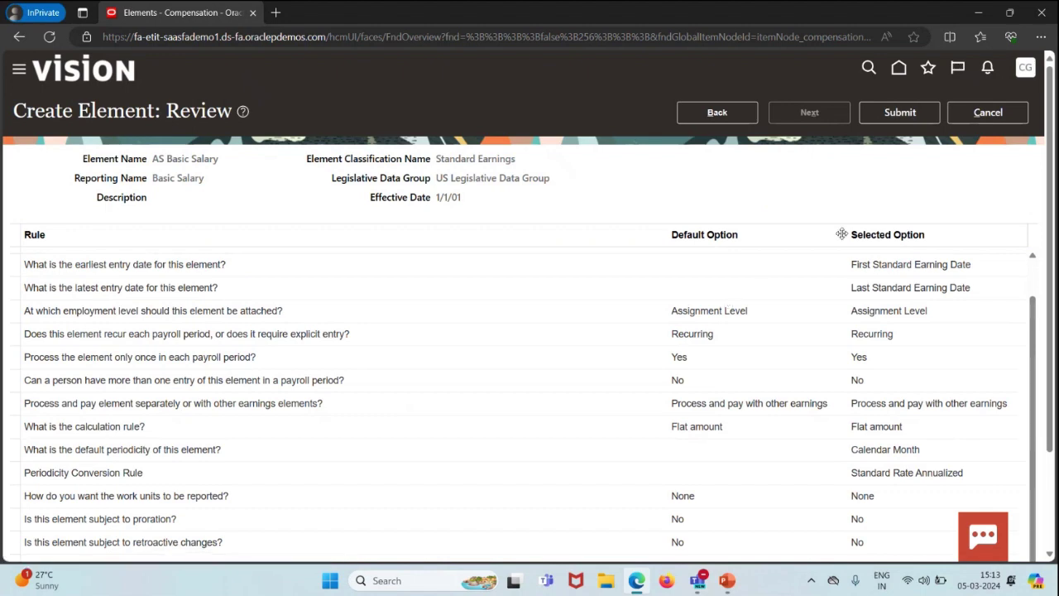
Step: Review the listed rules for AS Basic Salary and submit the element
{"action": "scroll", "coordinate": [828, 256], "scroll_direction": "down", "scroll_amount": 3}
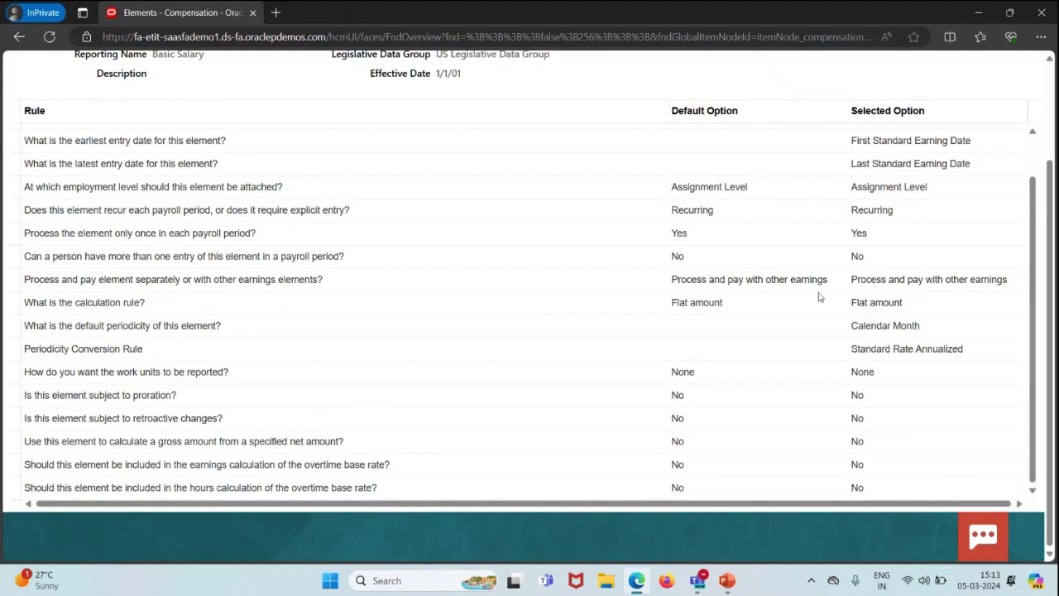
{"action": "scroll", "coordinate": [819, 298], "scroll_direction": "up", "scroll_amount": 4}
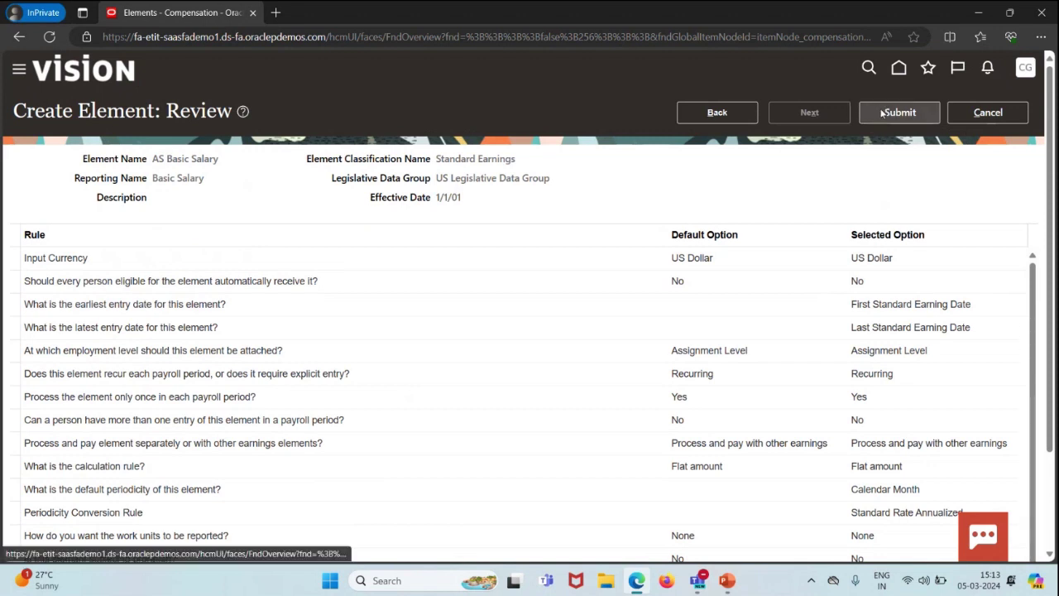
{"action": "left_click", "coordinate": [884, 113]}
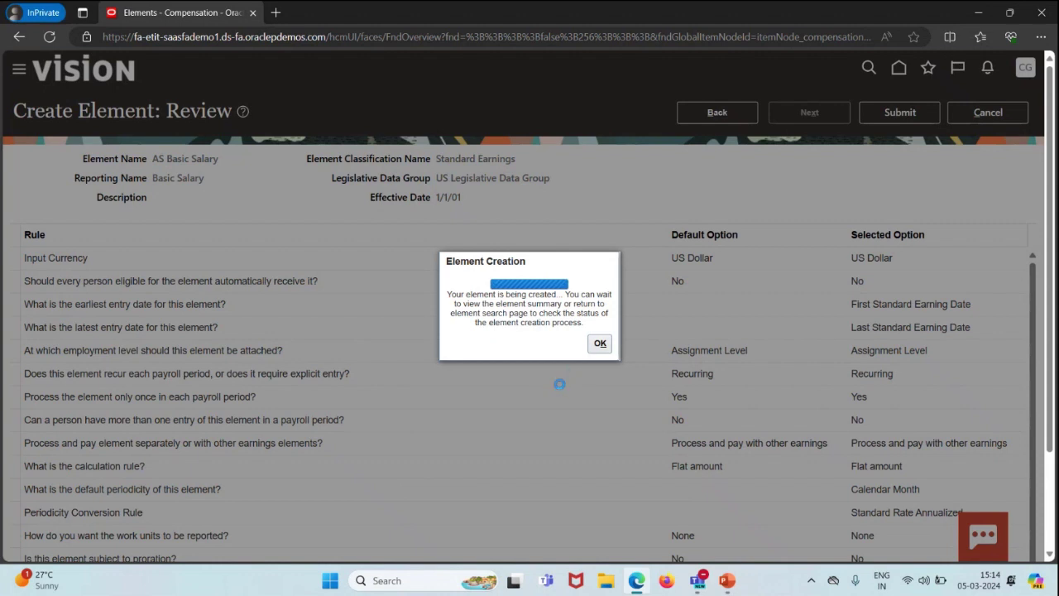
Step: Dismiss the element creation notice and reopen the Elements search page
{"action": "left_click", "coordinate": [599, 342]}
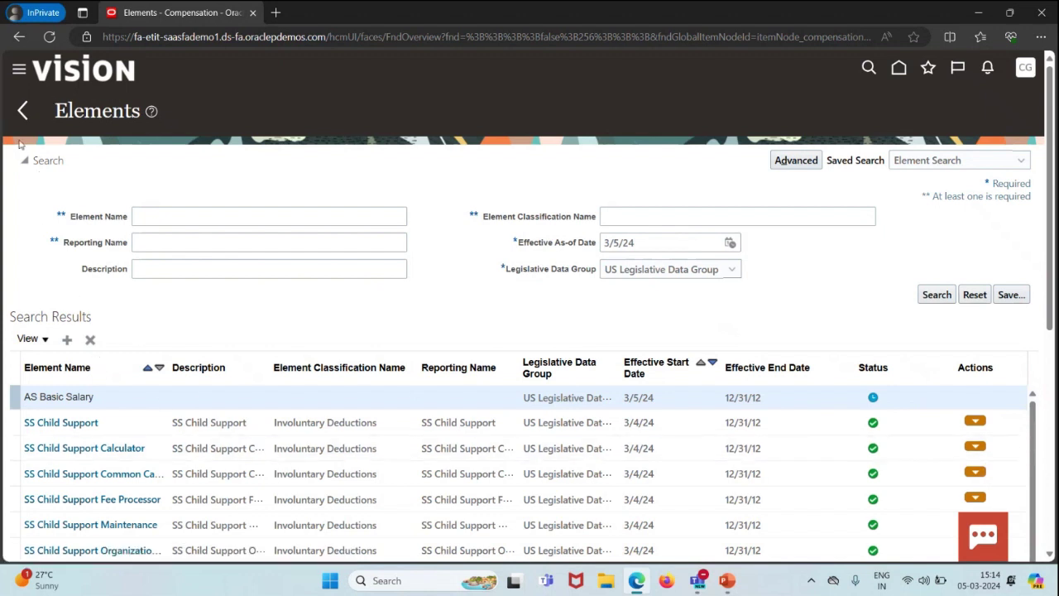
{"action": "scroll", "coordinate": [253, 364], "scroll_direction": "down", "scroll_amount": 15}
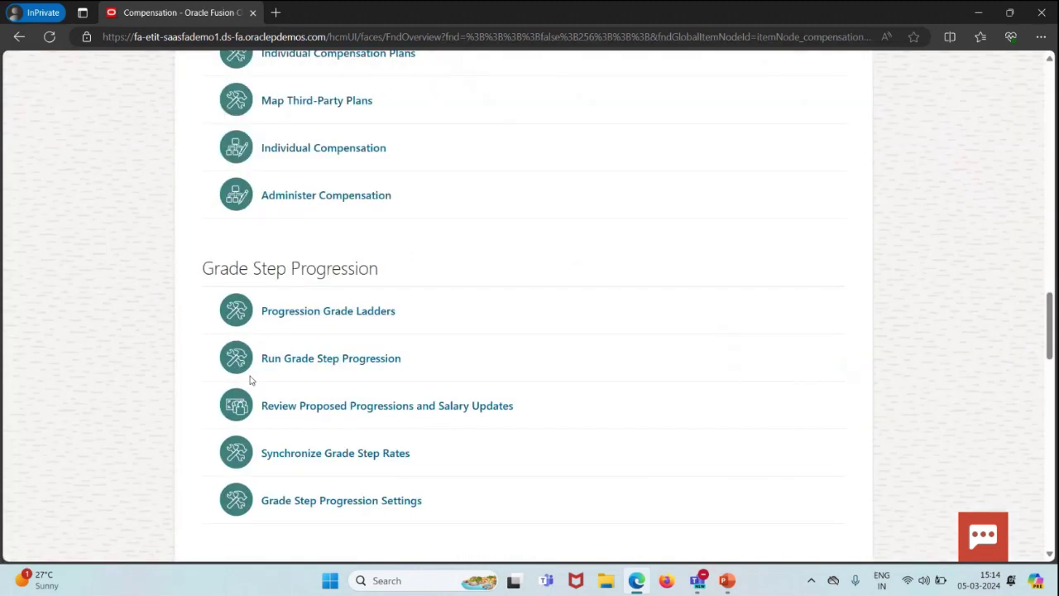
{"action": "left_click", "coordinate": [284, 191]}
Step: Search Elements for name 'as' within US Legislative Data Group
{"action": "left_click", "coordinate": [254, 219]}
{"action": "type", "text": "as"}
{"action": "left_click", "coordinate": [624, 273]}
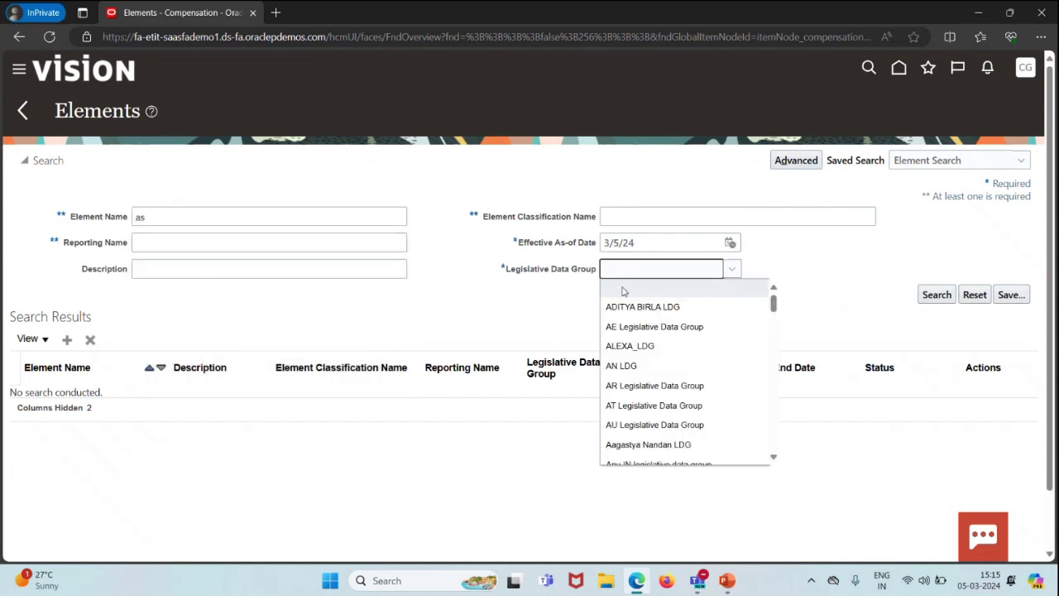
{"action": "type", "text": "US Legislative Data Group"}
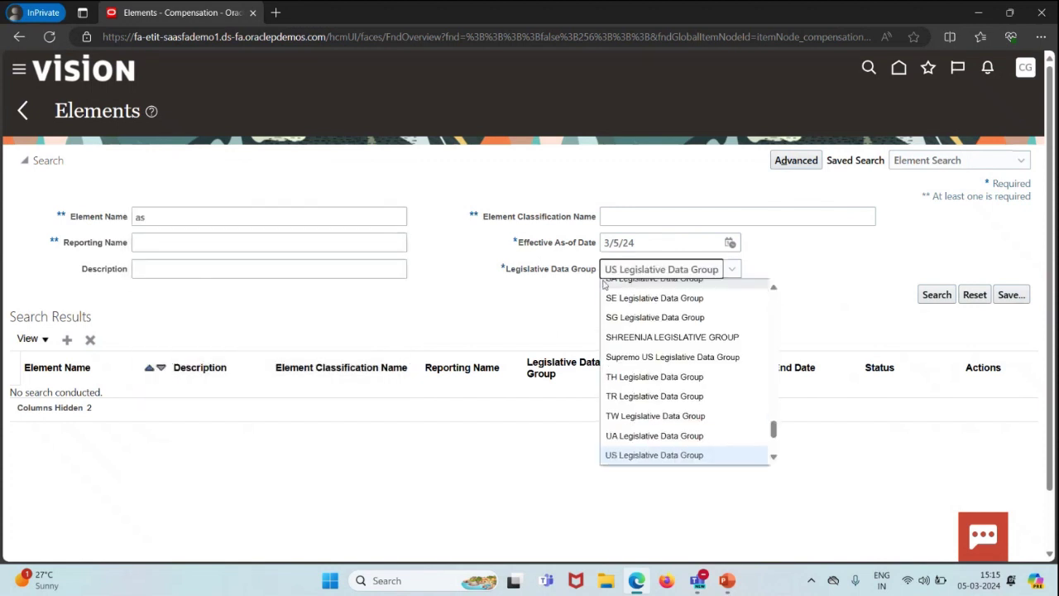
{"action": "left_click", "coordinate": [642, 459]}
{"action": "left_click", "coordinate": [935, 295]}
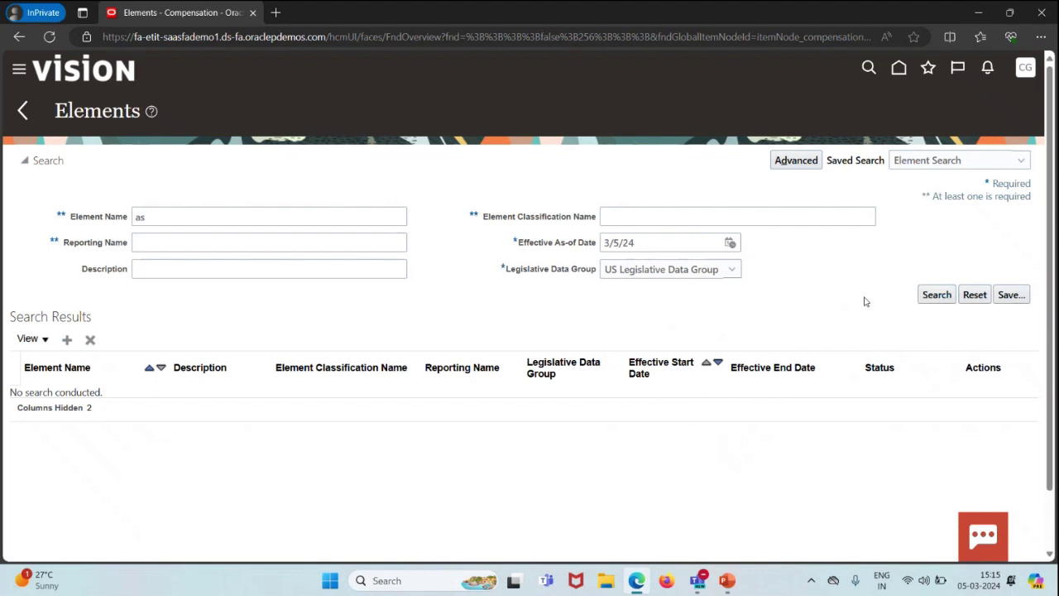